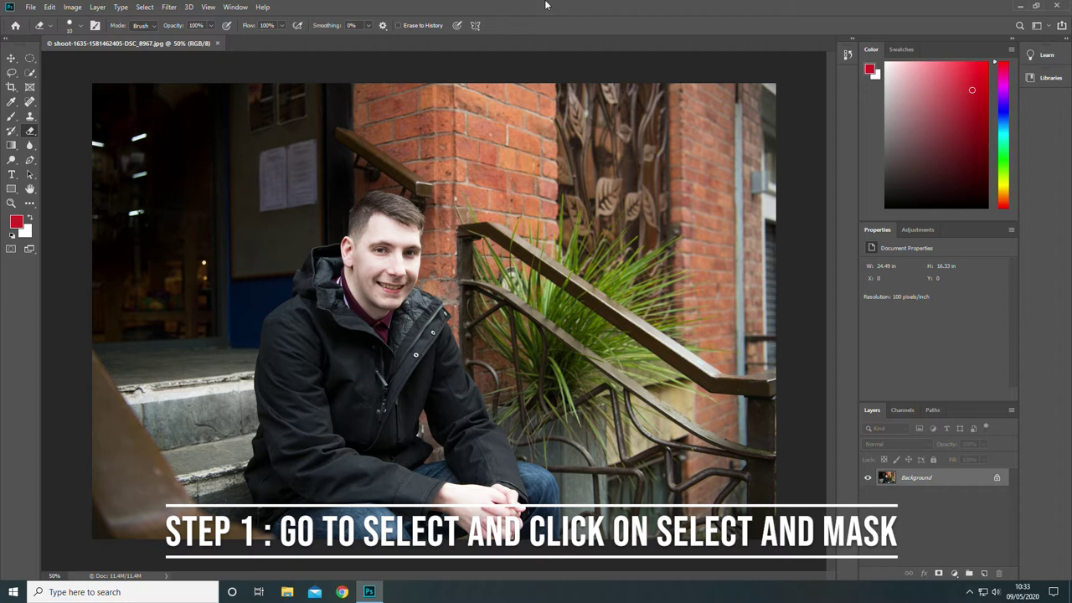
Open Select > Select and Mask on the portrait and set the view mode to Overlay
{"action": "left_click", "coordinate": [142, 9]}
{"action": "left_click", "coordinate": [191, 154]}
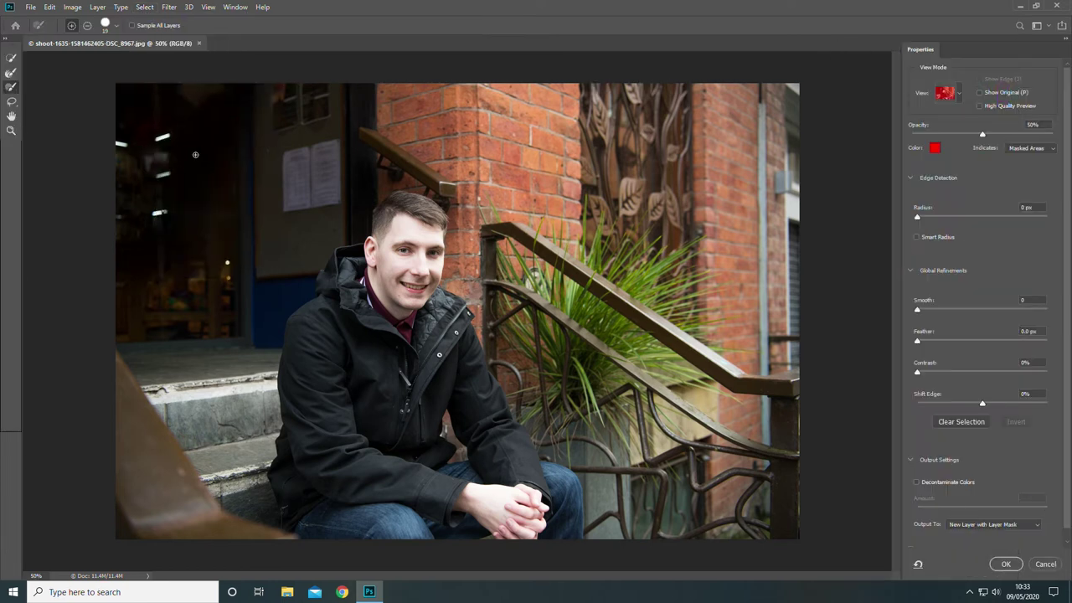
{"action": "left_click", "coordinate": [946, 93]}
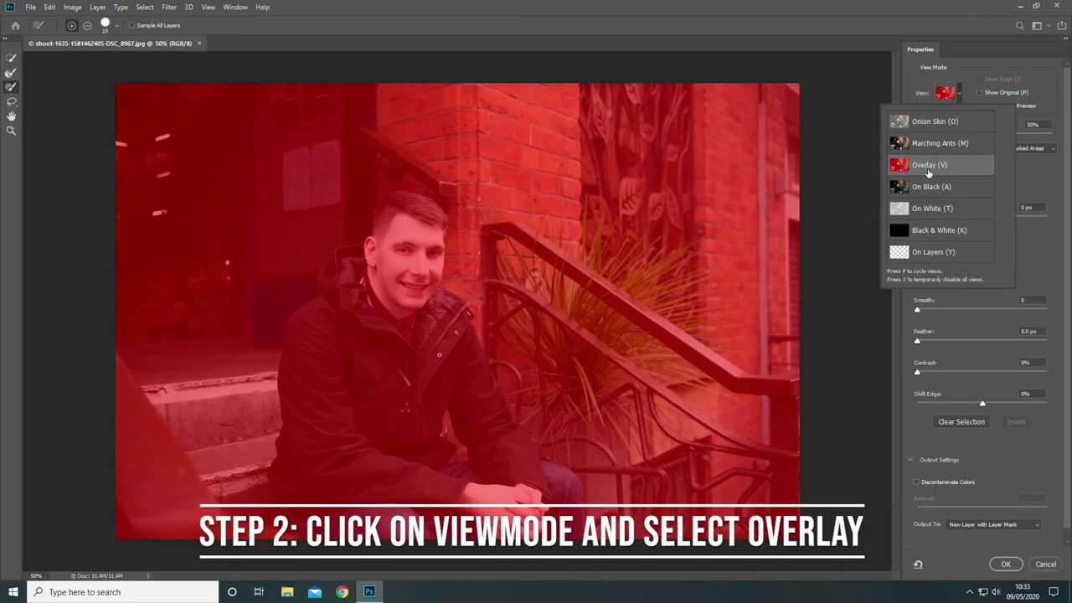
{"action": "left_click", "coordinate": [927, 166]}
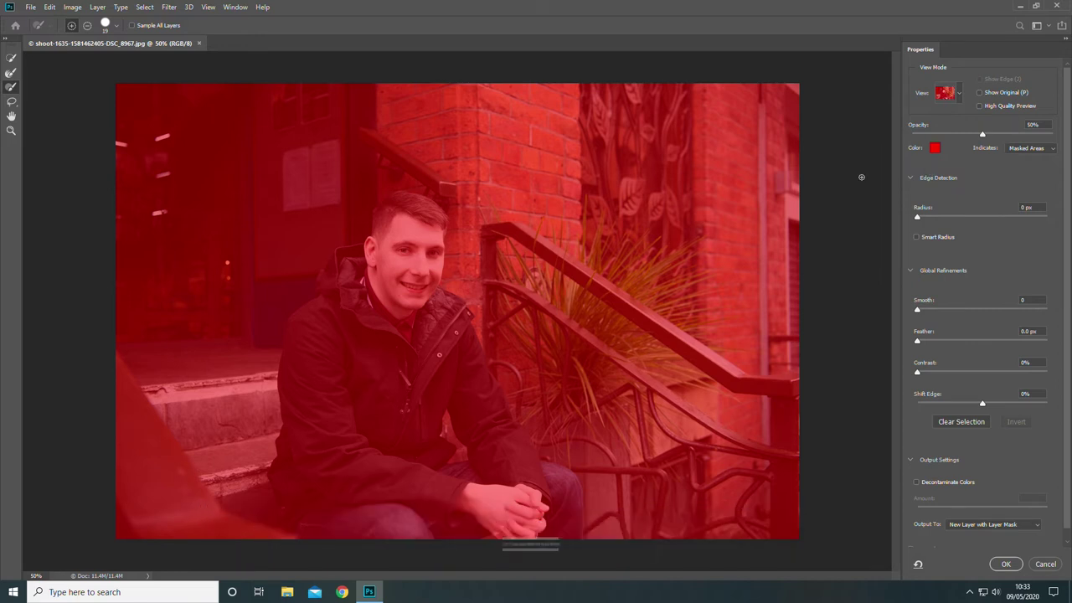
Quick-select the man's face, hair, and the hood and collar on both sides
{"action": "key", "text": "w"}
{"action": "left_click", "coordinate": [404, 270]}
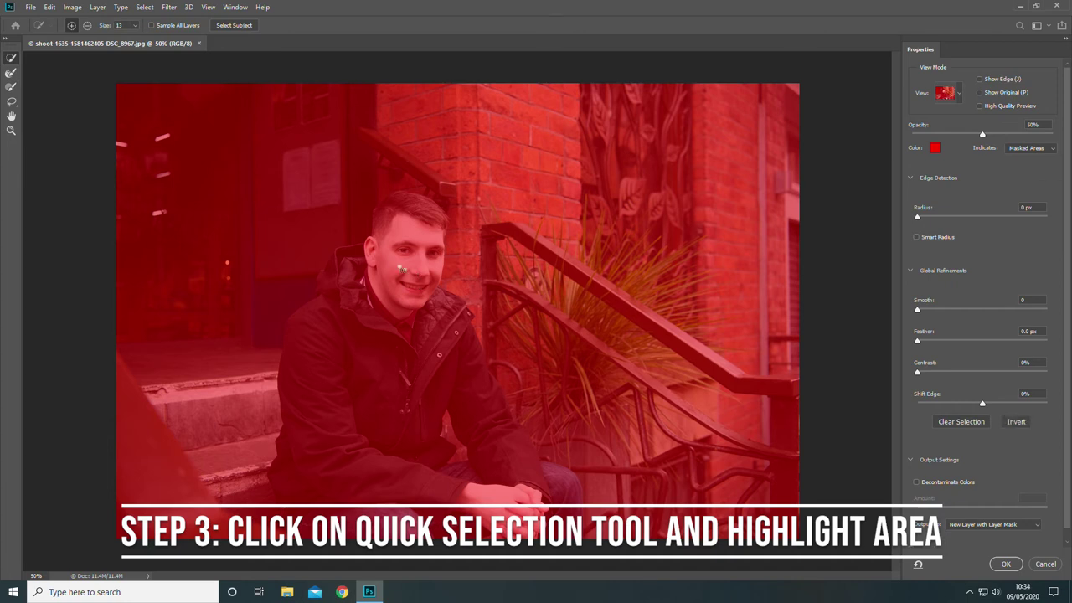
{"action": "mouse_move", "coordinate": [402, 256]}
{"action": "left_mouse_down"}
{"action": "mouse_move", "coordinate": [408, 219]}
{"action": "mouse_move", "coordinate": [421, 247]}
{"action": "mouse_move", "coordinate": [427, 215]}
{"action": "mouse_move", "coordinate": [403, 204]}
{"action": "mouse_move", "coordinate": [399, 229]}
{"action": "mouse_move", "coordinate": [384, 222]}
{"action": "mouse_move", "coordinate": [393, 244]}
{"action": "mouse_move", "coordinate": [394, 215]}
{"action": "left_mouse_up"}
{"action": "mouse_move", "coordinate": [360, 266]}
{"action": "left_mouse_down"}
{"action": "mouse_move", "coordinate": [330, 272]}
{"action": "mouse_move", "coordinate": [361, 344]}
{"action": "left_mouse_up"}
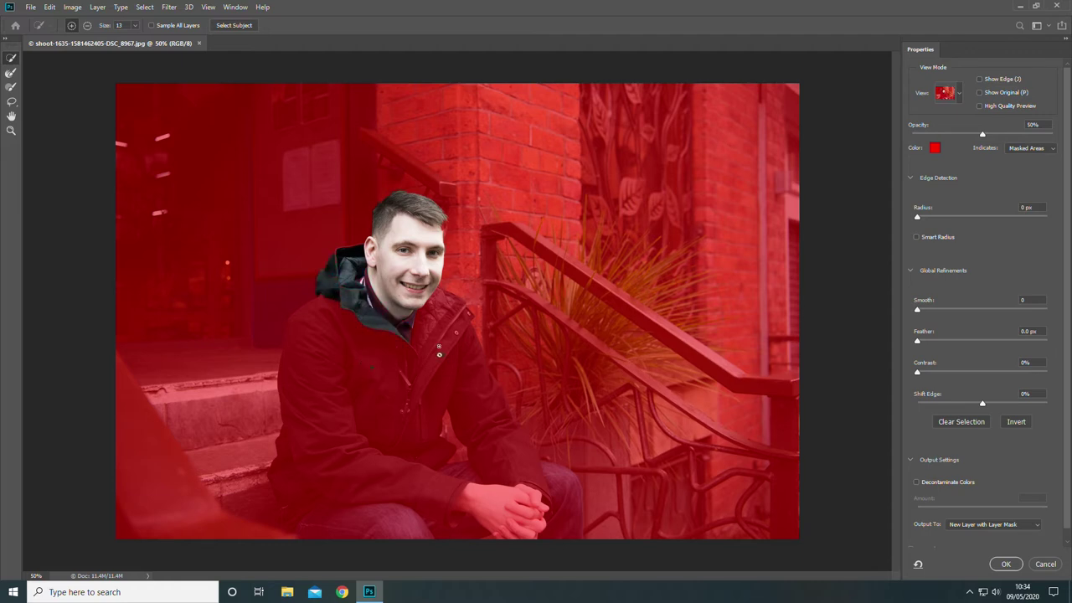
{"action": "left_click", "coordinate": [439, 354]}
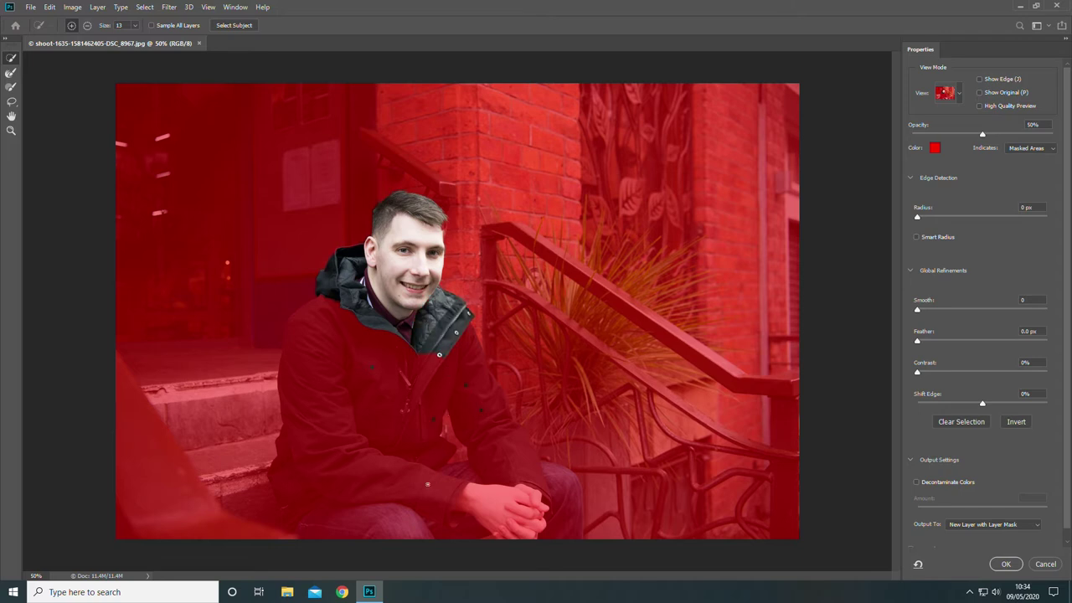
Add the clasped hands, black jacket, lower sleeve, jeans, forearm and knee to the selection
{"action": "left_click", "coordinate": [483, 506]}
{"action": "left_click", "coordinate": [311, 369]}
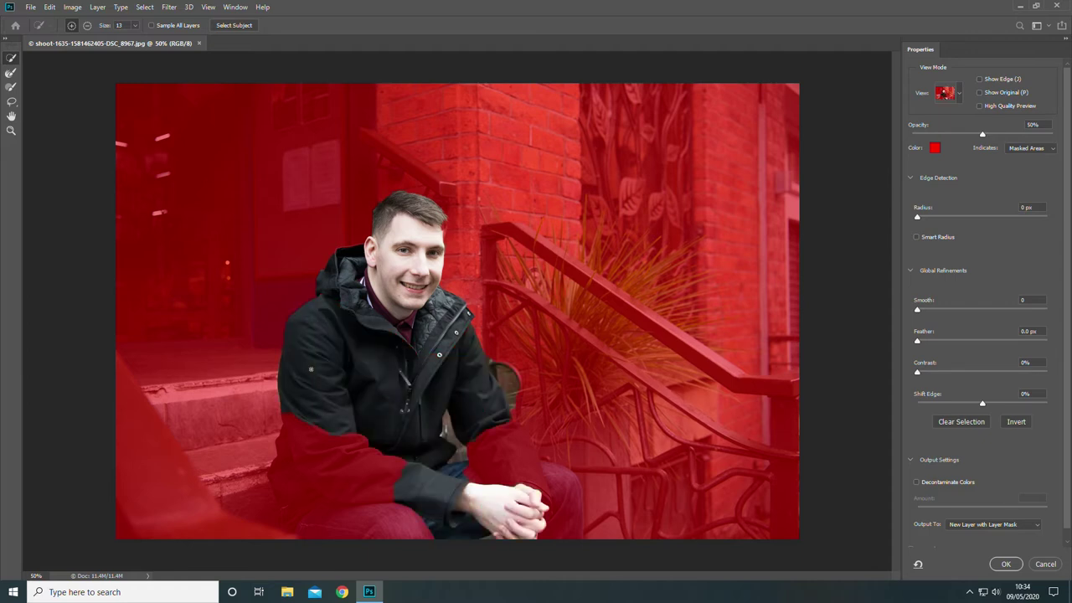
{"action": "left_click_drag", "start_coordinate": [315, 455], "coordinate": [316, 462]}
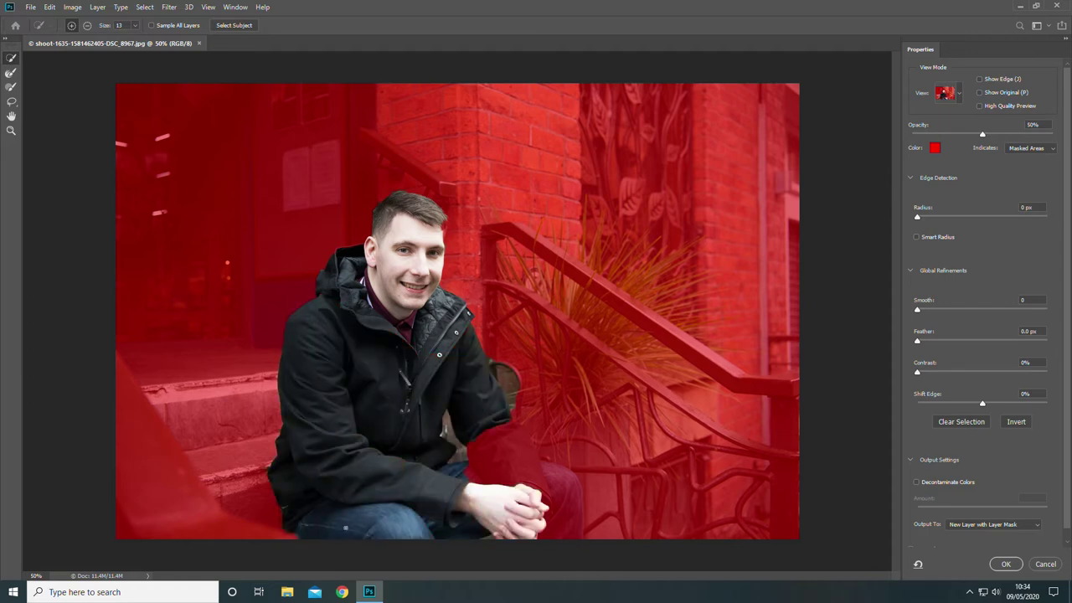
{"action": "left_click_drag", "start_coordinate": [514, 495], "coordinate": [576, 521]}
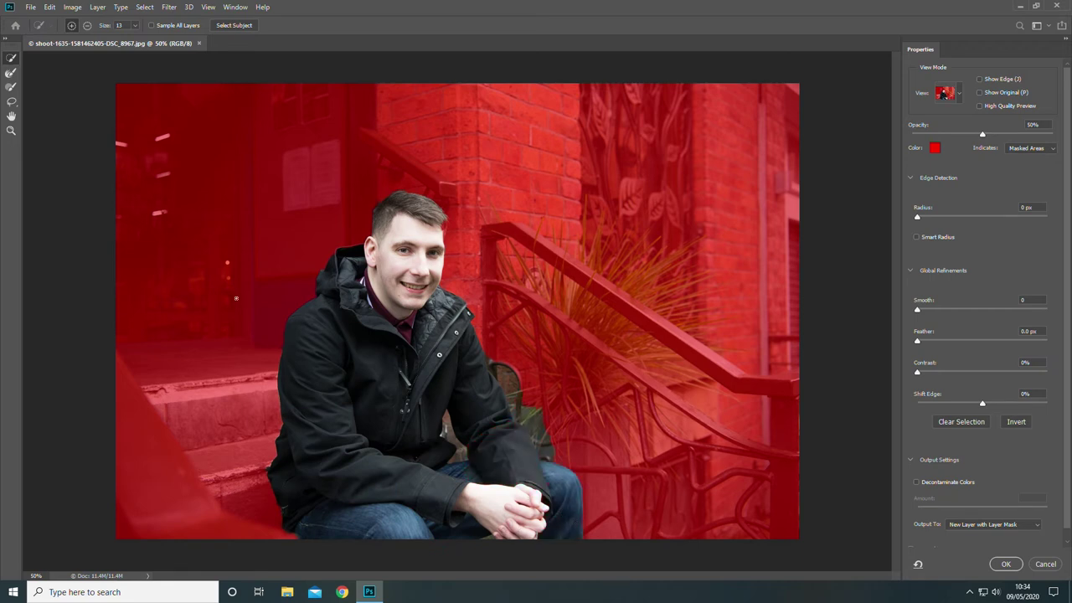
{"action": "left_click", "coordinate": [11, 87]}
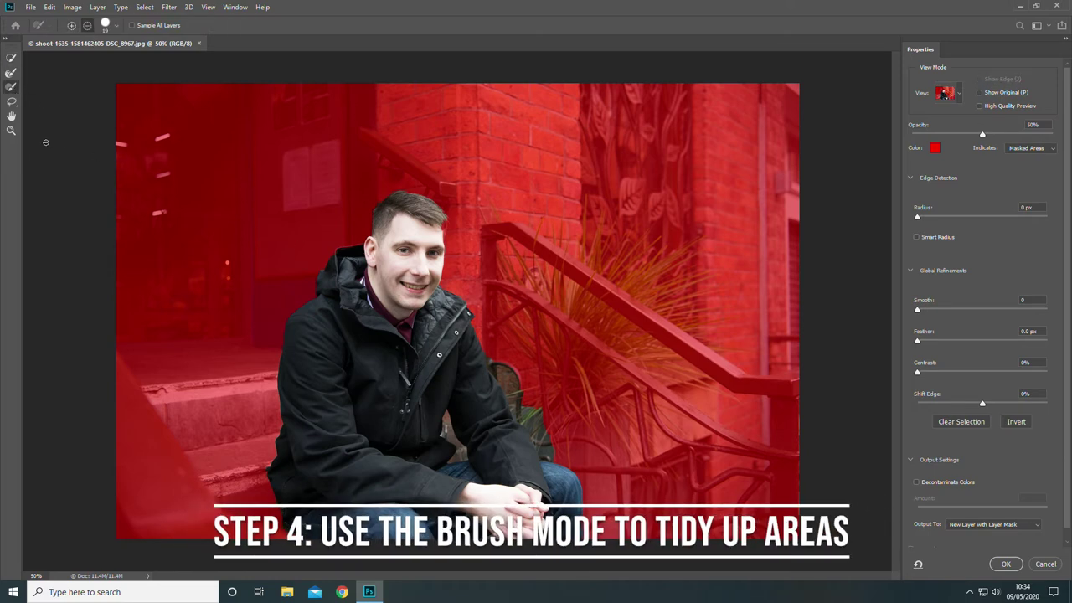
Zoom in on the jacket and paint out the chair-back gap beside the arm with a size-12 brush
{"action": "left_click", "coordinate": [11, 130]}
{"action": "left_click", "coordinate": [511, 412]}
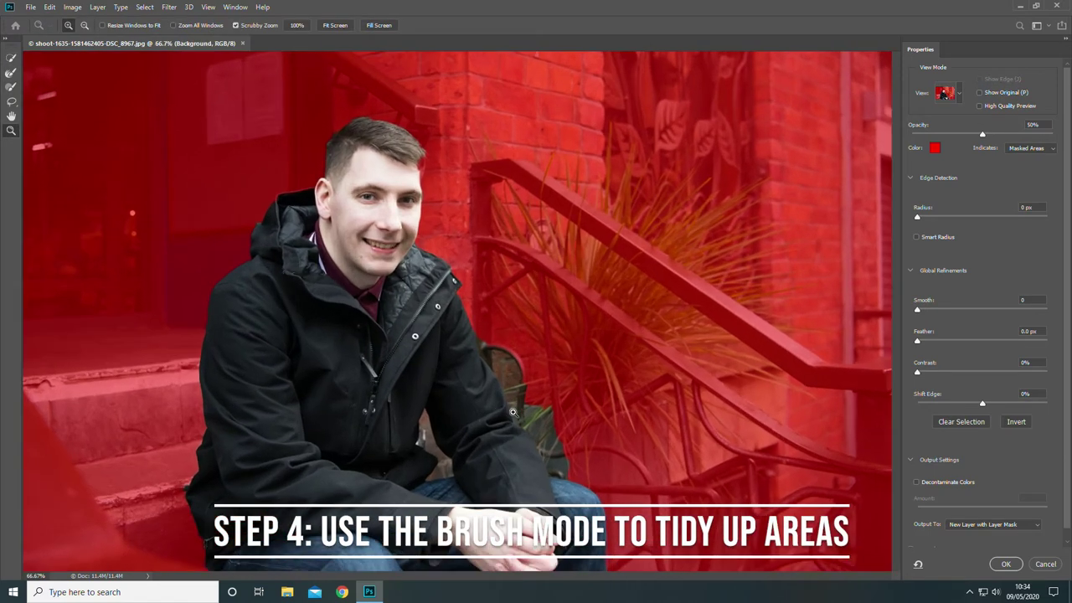
{"action": "left_click", "coordinate": [453, 449]}
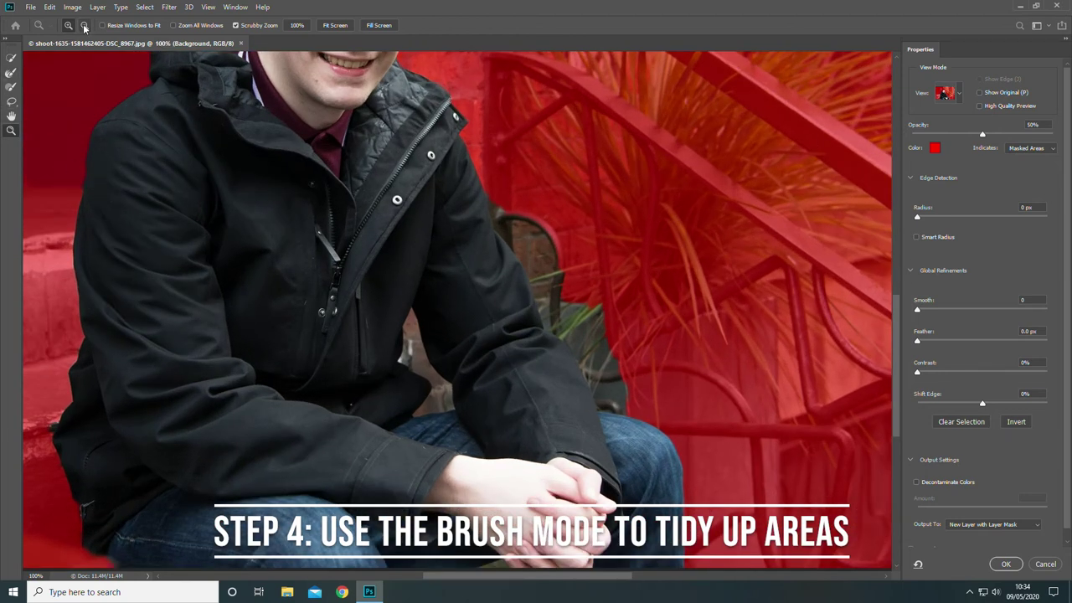
{"action": "left_click", "coordinate": [84, 26]}
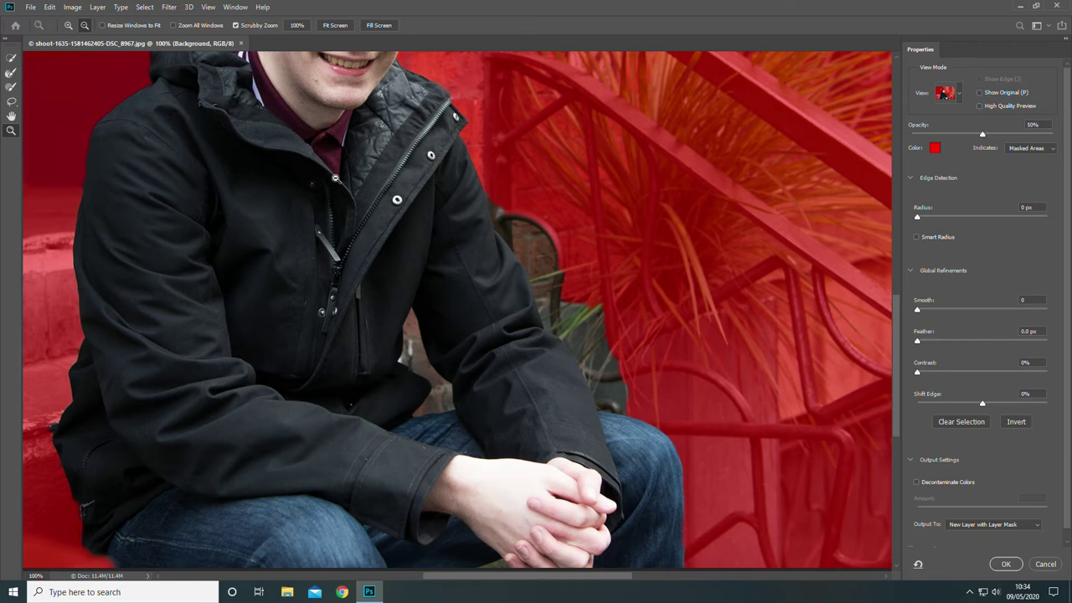
{"action": "left_click_drag", "start_coordinate": [559, 277], "coordinate": [565, 303]}
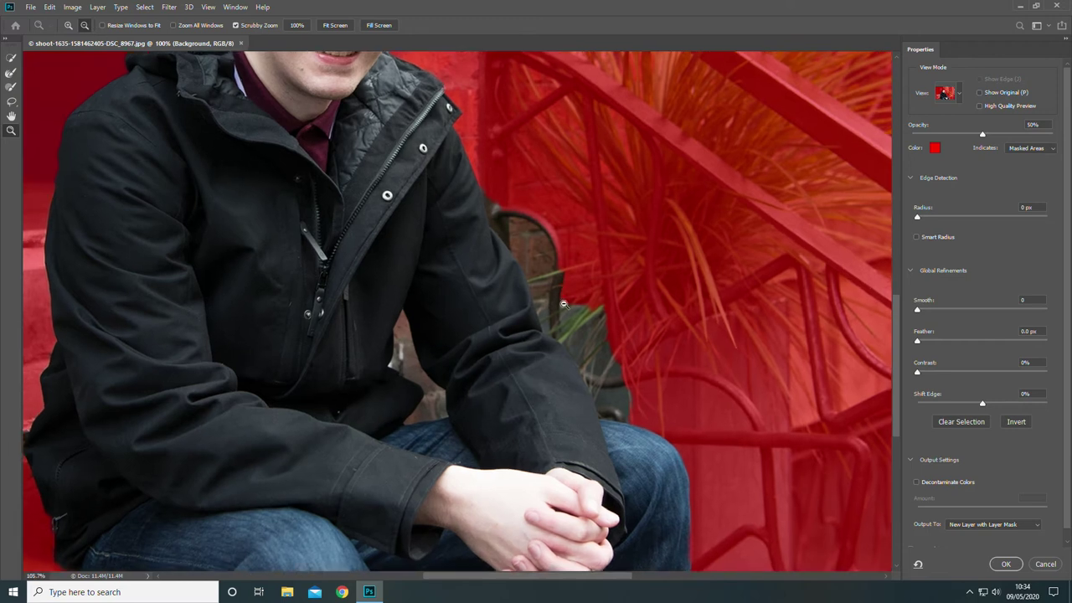
{"action": "left_click", "coordinate": [11, 88]}
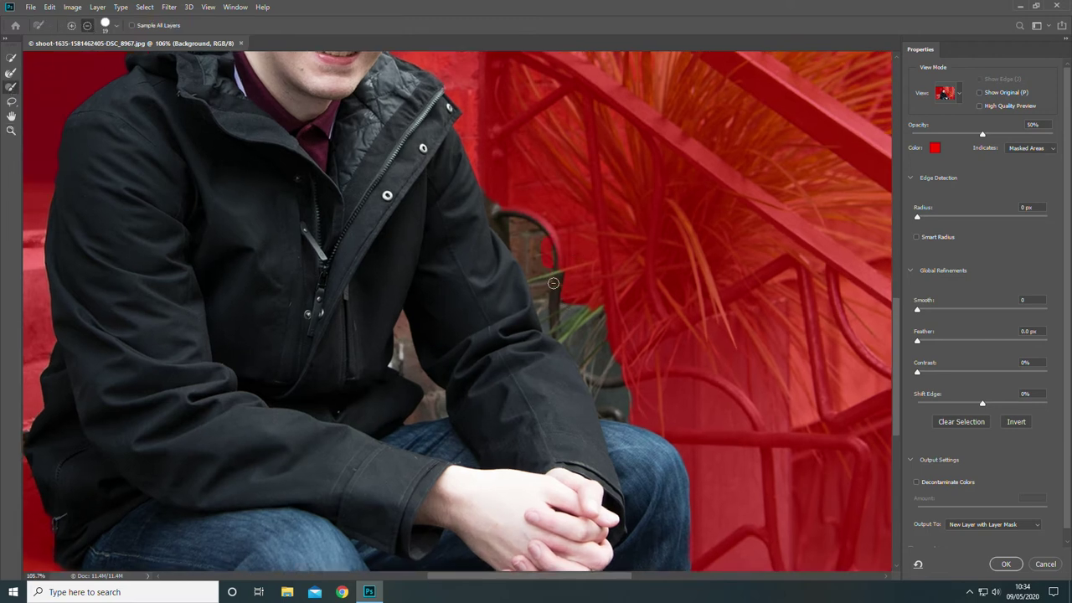
{"action": "mouse_move", "coordinate": [486, 185]}
{"action": "left_mouse_down"}
{"action": "mouse_move", "coordinate": [547, 327]}
{"action": "mouse_move", "coordinate": [504, 211]}
{"action": "mouse_move", "coordinate": [555, 260]}
{"action": "mouse_move", "coordinate": [520, 214]}
{"action": "mouse_move", "coordinate": [514, 233]}
{"action": "mouse_move", "coordinate": [555, 312]}
{"action": "mouse_move", "coordinate": [545, 305]}
{"action": "mouse_move", "coordinate": [560, 275]}
{"action": "mouse_move", "coordinate": [567, 313]}
{"action": "mouse_move", "coordinate": [597, 319]}
{"action": "mouse_move", "coordinate": [611, 346]}
{"action": "mouse_move", "coordinate": [586, 318]}
{"action": "mouse_move", "coordinate": [557, 323]}
{"action": "mouse_move", "coordinate": [568, 319]}
{"action": "mouse_move", "coordinate": [563, 300]}
{"action": "mouse_move", "coordinate": [517, 228]}
{"action": "mouse_move", "coordinate": [596, 354]}
{"action": "mouse_move", "coordinate": [551, 330]}
{"action": "mouse_move", "coordinate": [601, 406]}
{"action": "mouse_move", "coordinate": [612, 416]}
{"action": "mouse_move", "coordinate": [628, 391]}
{"action": "mouse_move", "coordinate": [741, 413]}
{"action": "mouse_move", "coordinate": [613, 405]}
{"action": "mouse_move", "coordinate": [571, 329]}
{"action": "mouse_move", "coordinate": [603, 394]}
{"action": "left_mouse_up"}
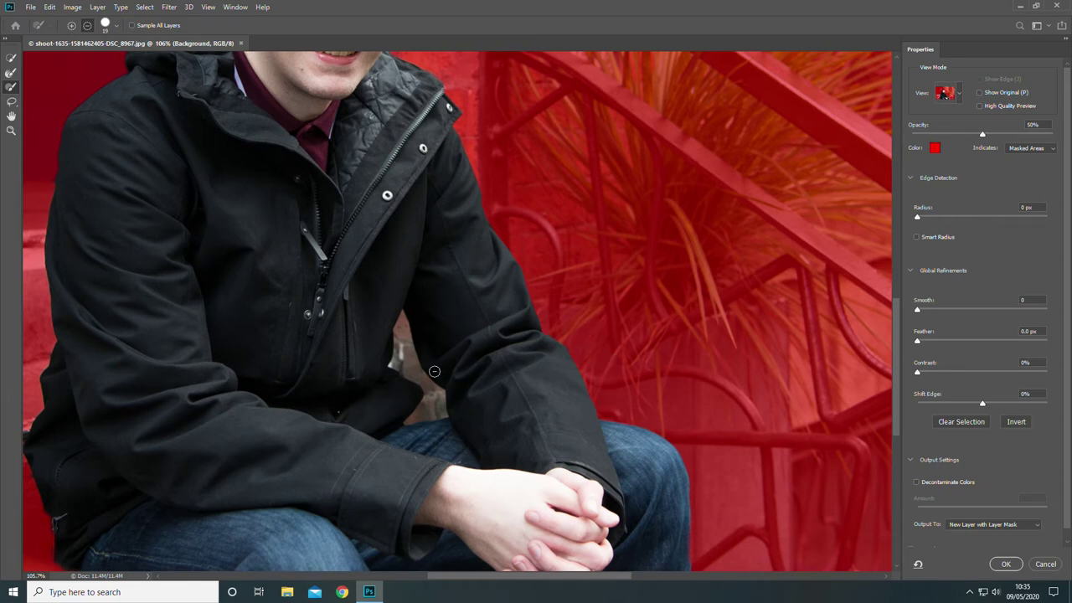
{"action": "left_click", "coordinate": [105, 25]}
{"action": "left_click_drag", "start_coordinate": [83, 53], "coordinate": [74, 54]}
{"action": "mouse_move", "coordinate": [403, 339]}
{"action": "left_mouse_down"}
{"action": "mouse_move", "coordinate": [395, 356]}
{"action": "mouse_move", "coordinate": [407, 376]}
{"action": "mouse_move", "coordinate": [394, 356]}
{"action": "mouse_move", "coordinate": [401, 320]}
{"action": "mouse_move", "coordinate": [409, 356]}
{"action": "mouse_move", "coordinate": [399, 360]}
{"action": "mouse_move", "coordinate": [419, 374]}
{"action": "mouse_move", "coordinate": [411, 423]}
{"action": "mouse_move", "coordinate": [443, 404]}
{"action": "mouse_move", "coordinate": [420, 409]}
{"action": "mouse_move", "coordinate": [421, 381]}
{"action": "mouse_move", "coordinate": [445, 415]}
{"action": "mouse_move", "coordinate": [443, 398]}
{"action": "mouse_move", "coordinate": [391, 364]}
{"action": "mouse_move", "coordinate": [430, 399]}
{"action": "left_mouse_up"}
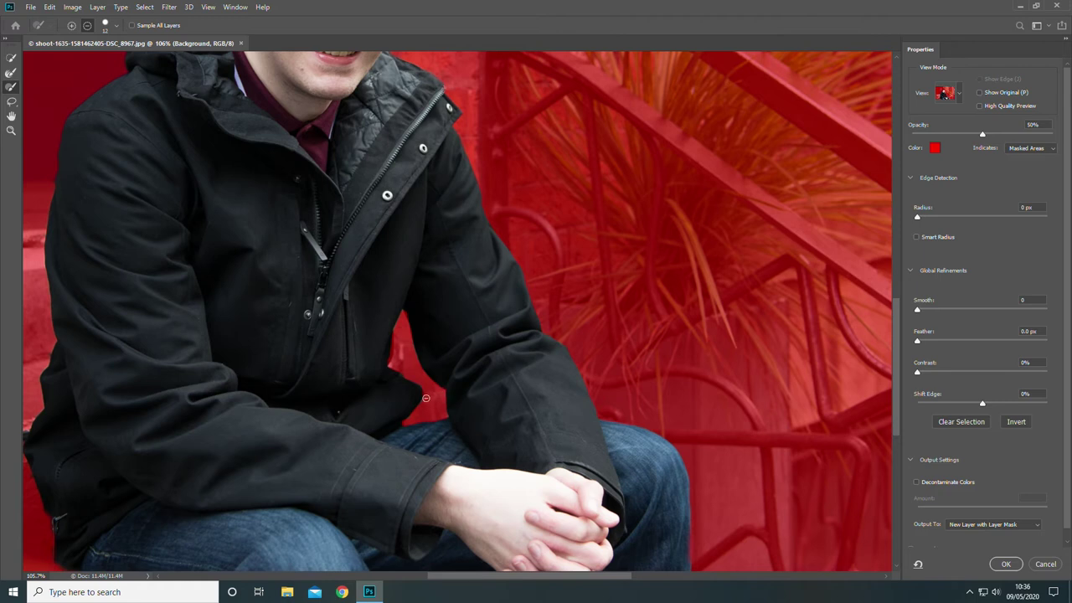
Scroll to the man's head and Alt-brush the brick wall out of the selection around his hair
{"action": "scroll", "coordinate": [483, 519], "scroll_direction": "down", "scroll_amount": 2}
{"action": "scroll", "coordinate": [503, 518], "scroll_direction": "left", "scroll_amount": 5}
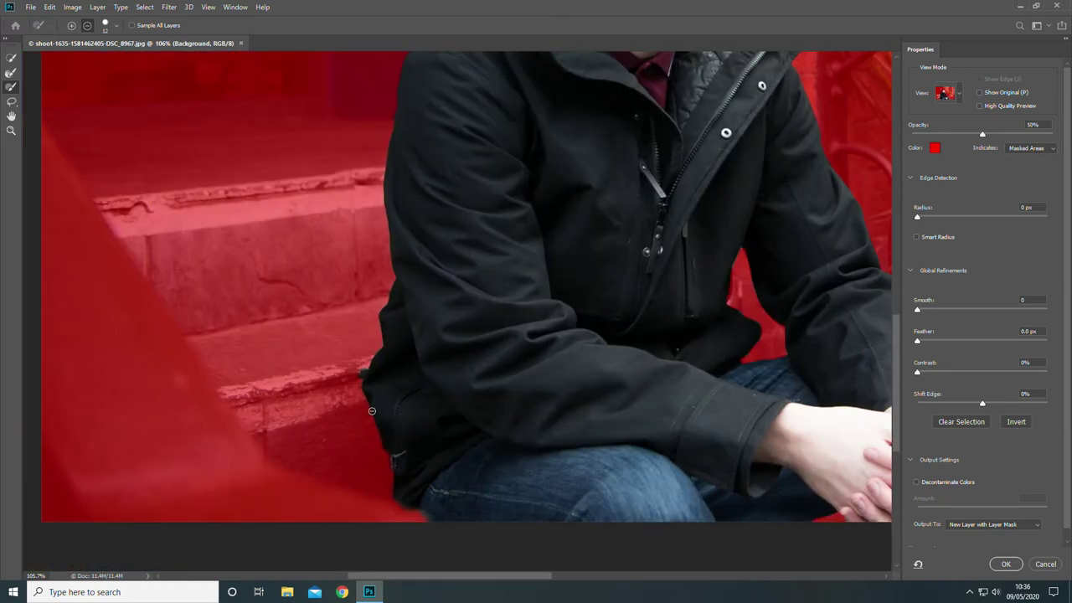
{"action": "scroll", "coordinate": [364, 368], "scroll_direction": "up", "scroll_amount": 2}
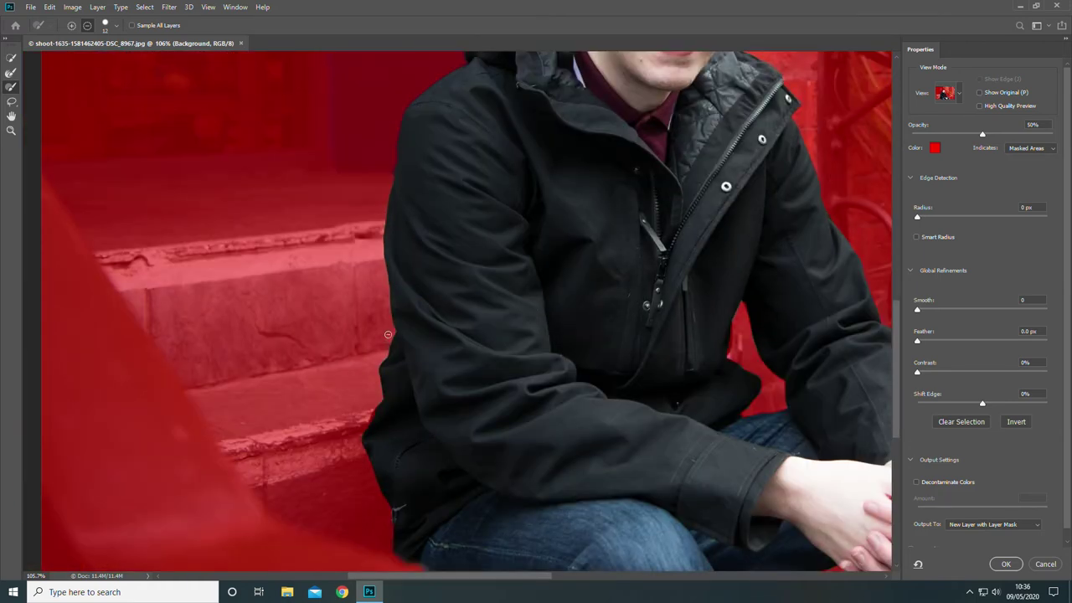
{"action": "scroll", "coordinate": [313, 294], "scroll_direction": "up", "scroll_amount": 4}
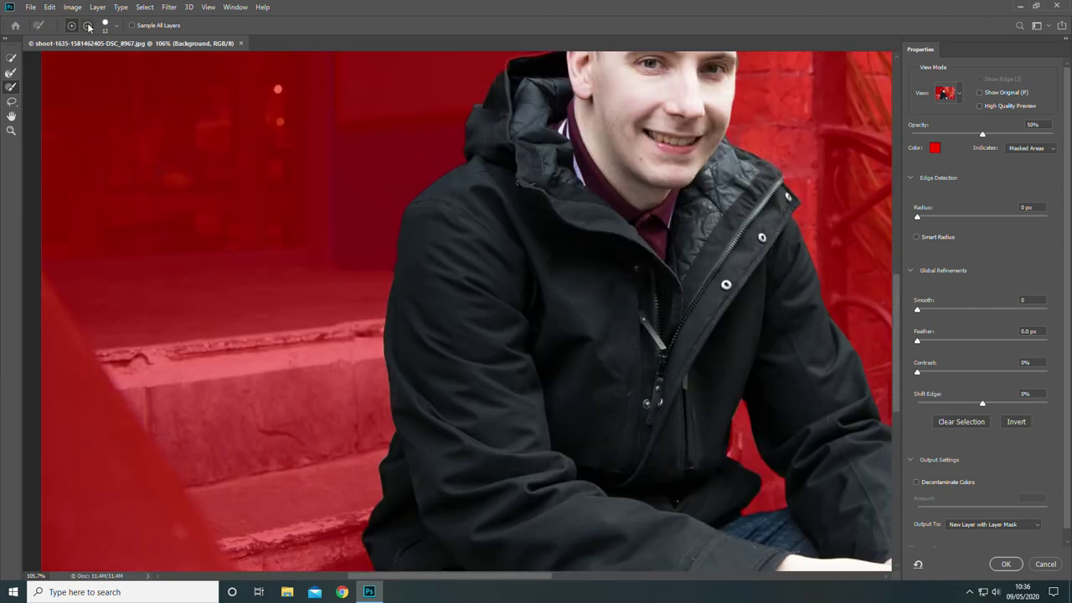
{"action": "scroll", "coordinate": [389, 277], "scroll_direction": "up", "scroll_amount": 4}
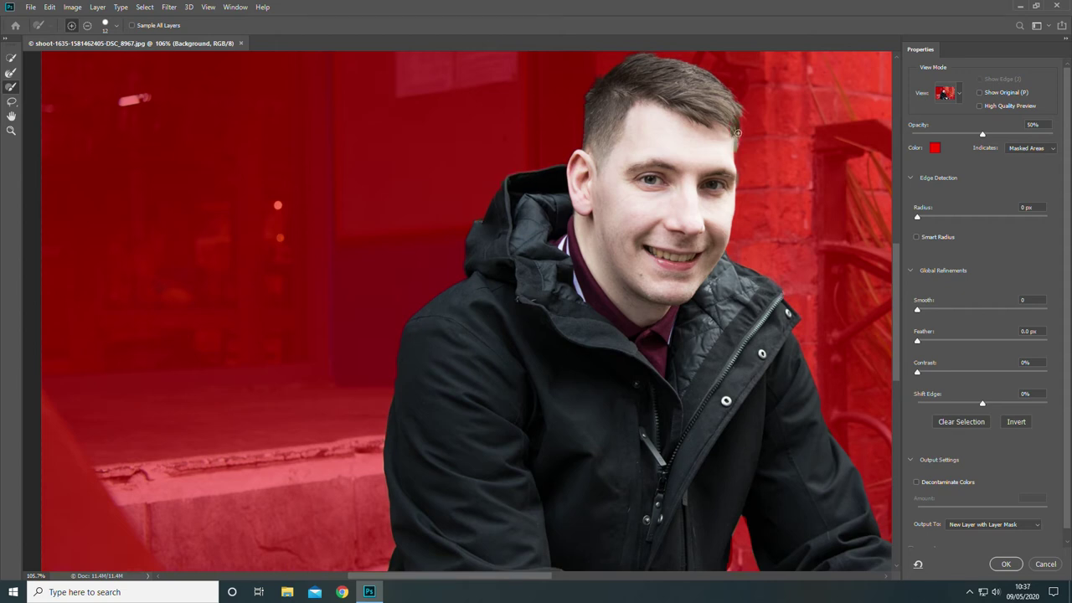
{"action": "key", "text": "alt"}
{"action": "scroll", "coordinate": [741, 158], "scroll_direction": "up", "scroll_amount": 1}
{"action": "left_click_drag", "start_coordinate": [539, 578], "coordinate": [555, 577]}
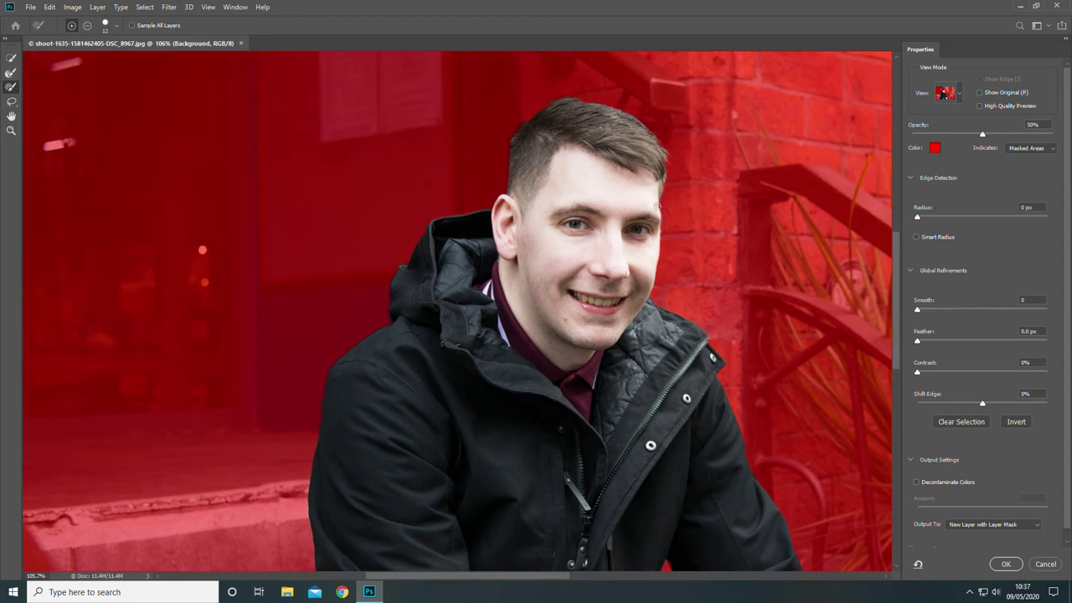
{"action": "key", "text": "alt"}
Output the refined selection to a New Layer with Layer Mask and apply it
{"action": "left_click", "coordinate": [999, 527]}
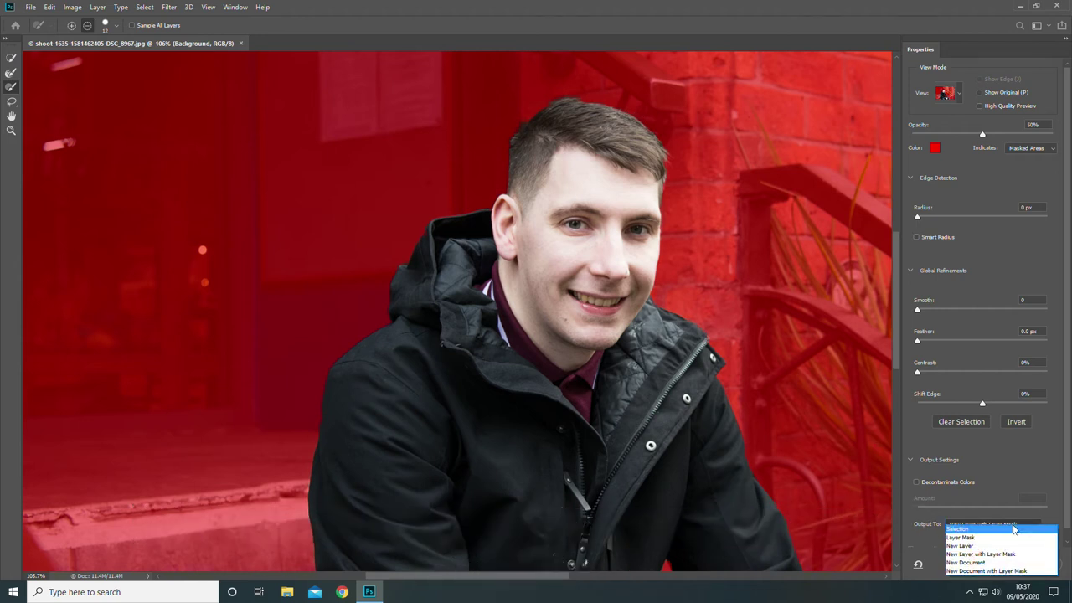
{"action": "left_click", "coordinate": [1000, 553]}
{"action": "left_click", "coordinate": [1008, 561]}
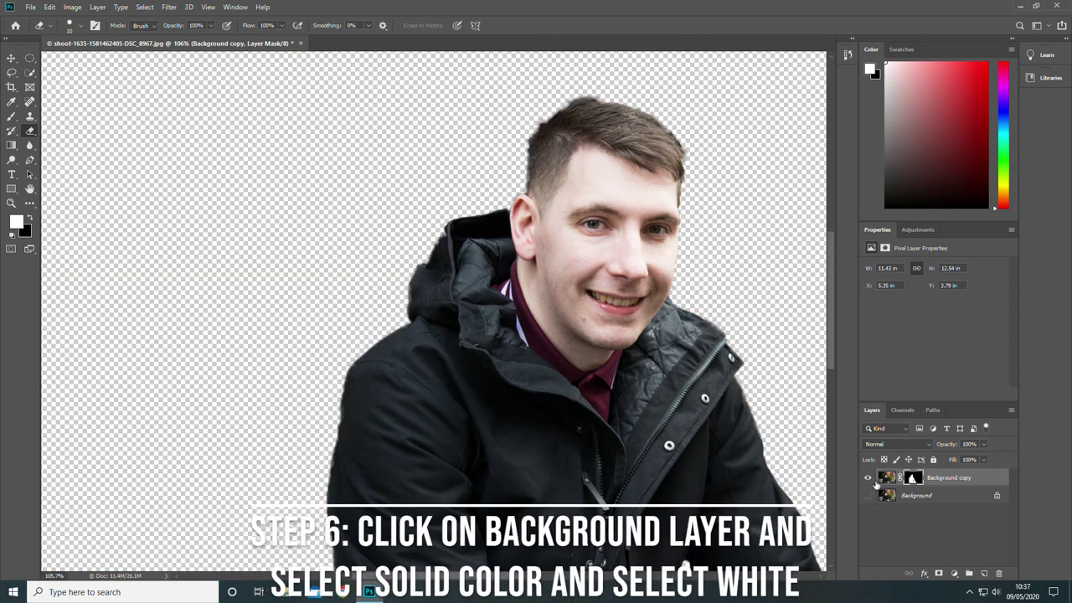
With Background active, add a Solid Color fill layer set to white
{"action": "right_click", "coordinate": [921, 497]}
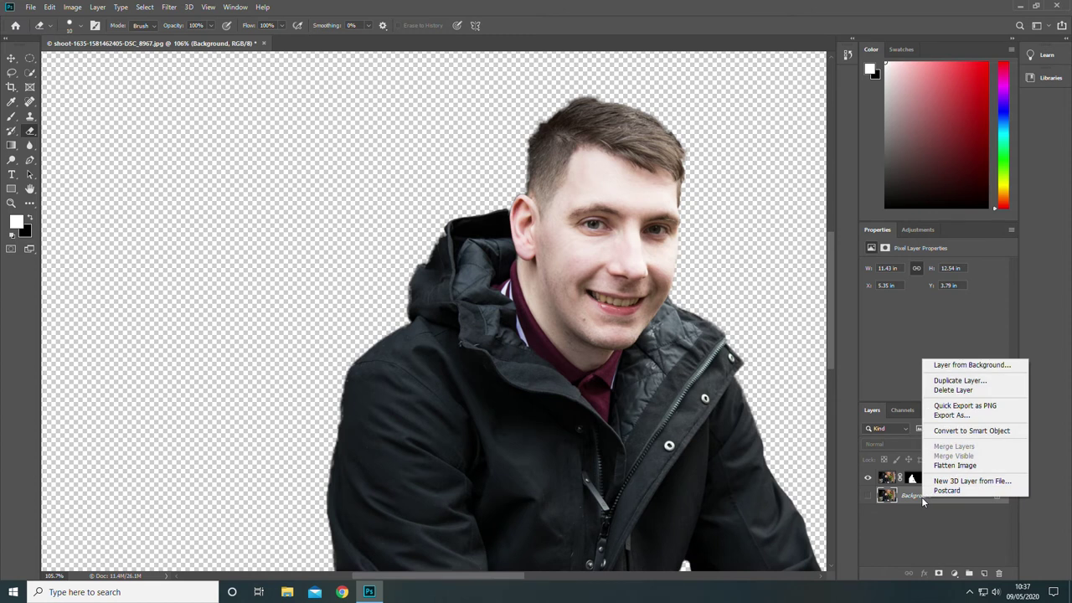
{"action": "left_click", "coordinate": [921, 496]}
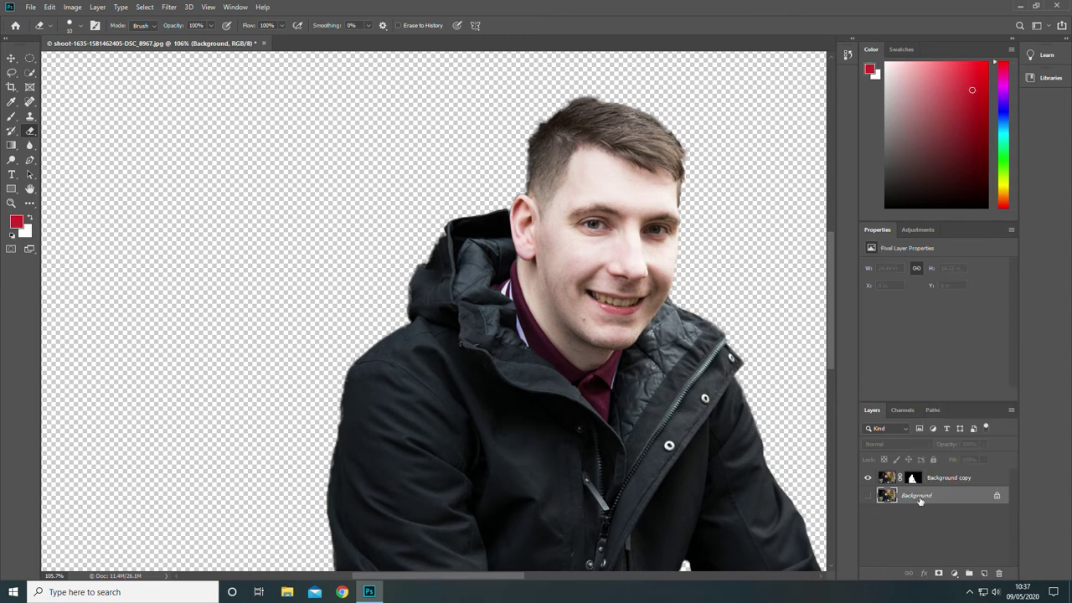
{"action": "left_click", "coordinate": [956, 573]}
{"action": "left_click", "coordinate": [986, 371]}
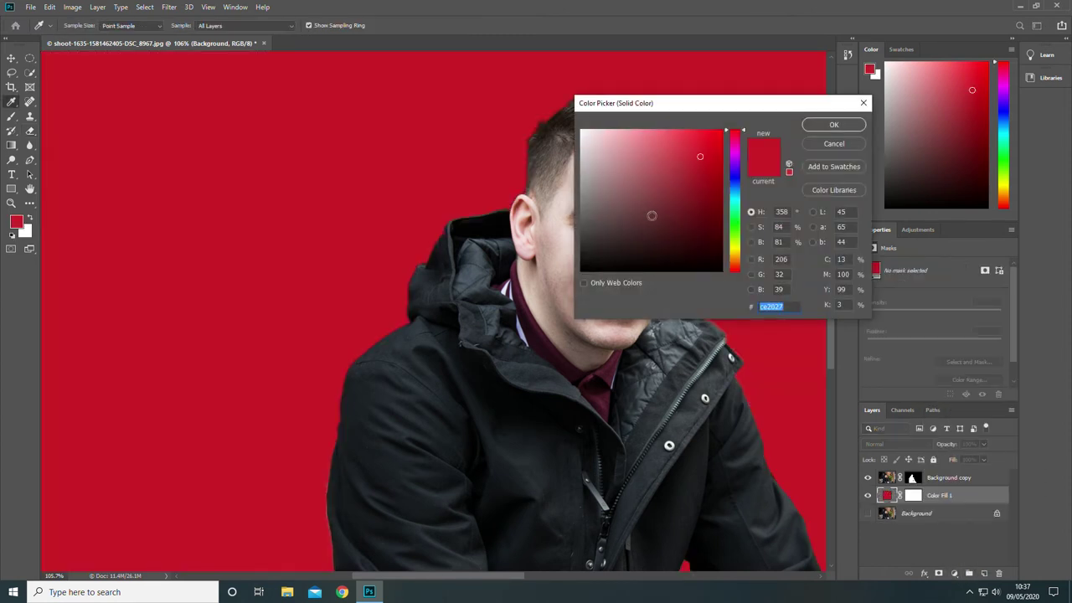
{"action": "left_click_drag", "start_coordinate": [676, 252], "coordinate": [466, 89]}
{"action": "left_click", "coordinate": [814, 127]}
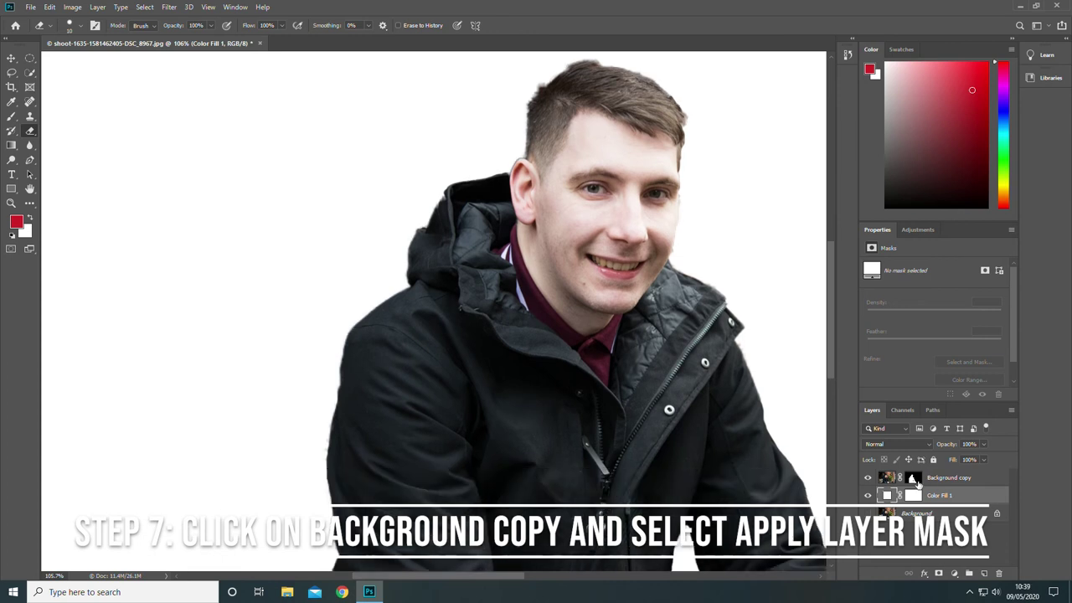
Apply the layer mask on Background copy, then toggle Color Fill 1 off and on to check
{"action": "left_click", "coordinate": [912, 478]}
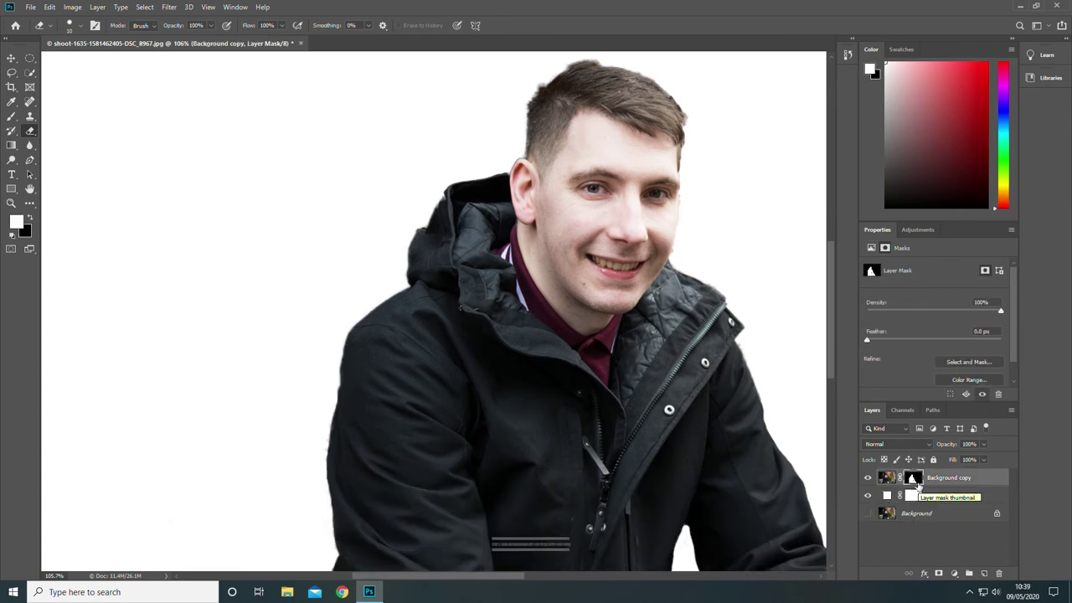
{"action": "right_click", "coordinate": [915, 481]}
{"action": "left_click", "coordinate": [930, 408]}
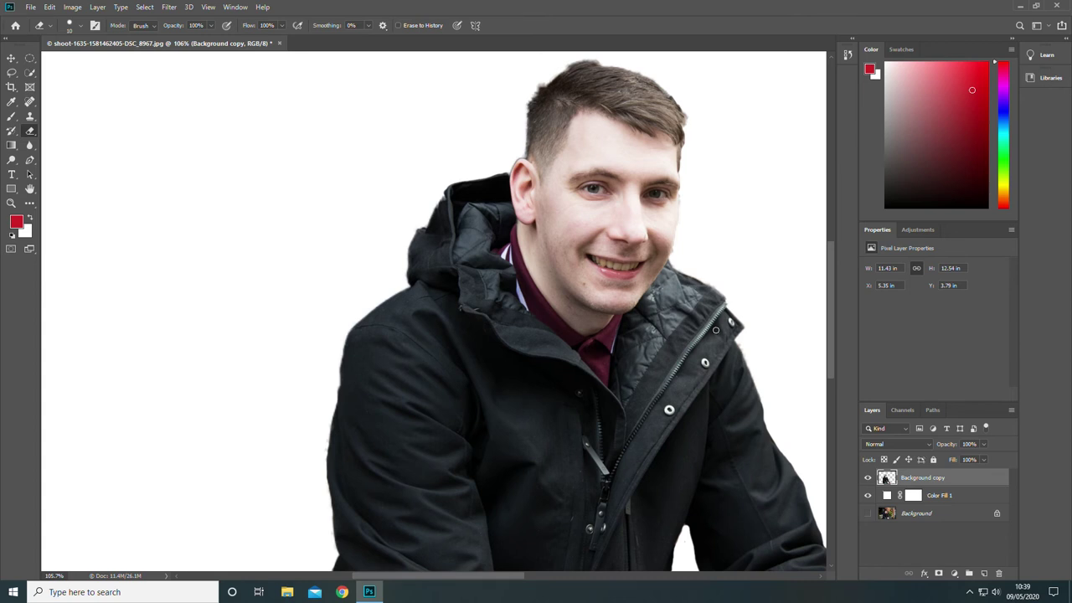
{"action": "left_click", "coordinate": [867, 496]}
{"action": "left_click", "coordinate": [867, 495]}
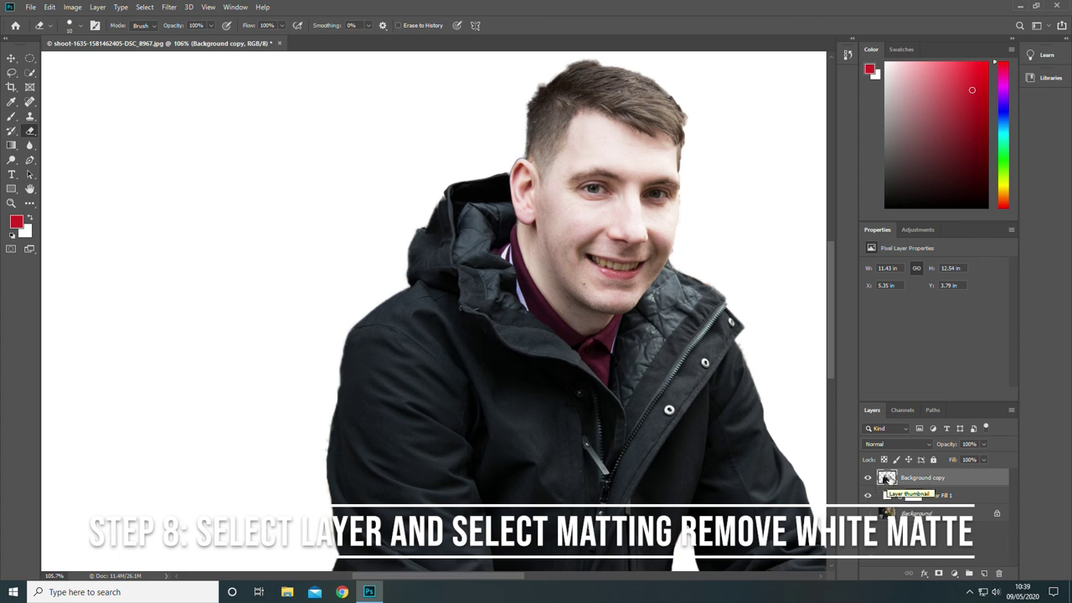
Run Layer > Matting > Remove White Matte and hide Color Fill 1 to inspect the edges
{"action": "left_click", "coordinate": [98, 6]}
{"action": "mouse_move", "coordinate": [156, 449]}
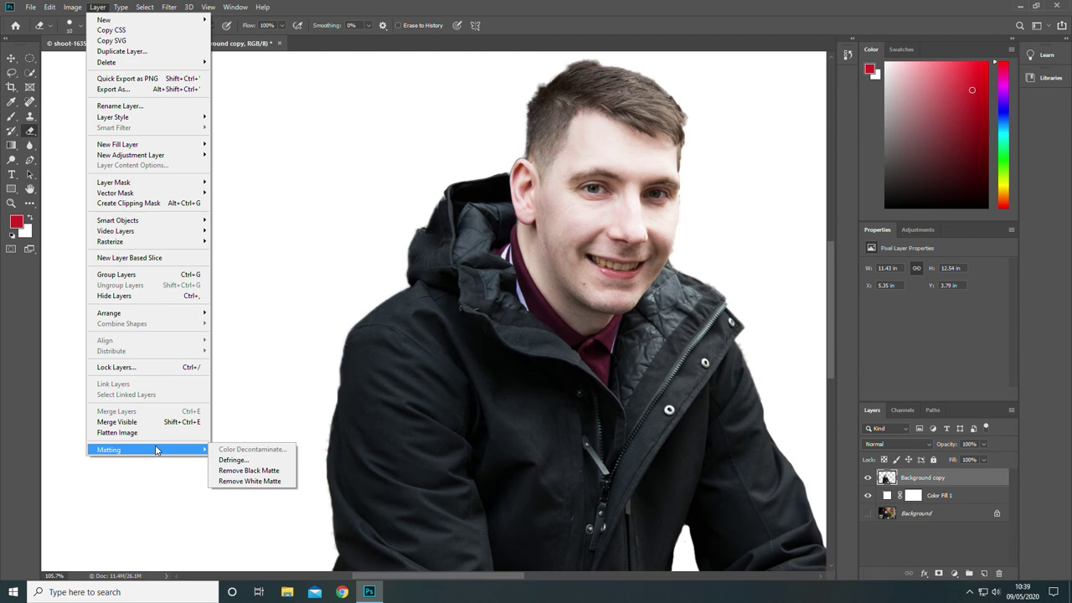
{"action": "left_click", "coordinate": [276, 481]}
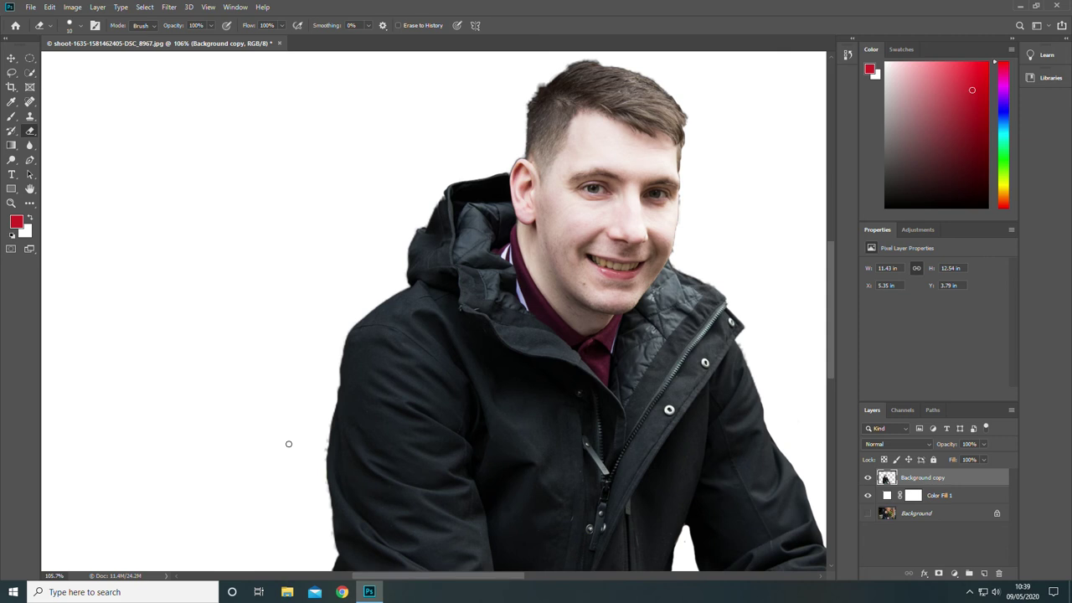
{"action": "left_click", "coordinate": [867, 495]}
{"action": "left_click", "coordinate": [867, 495]}
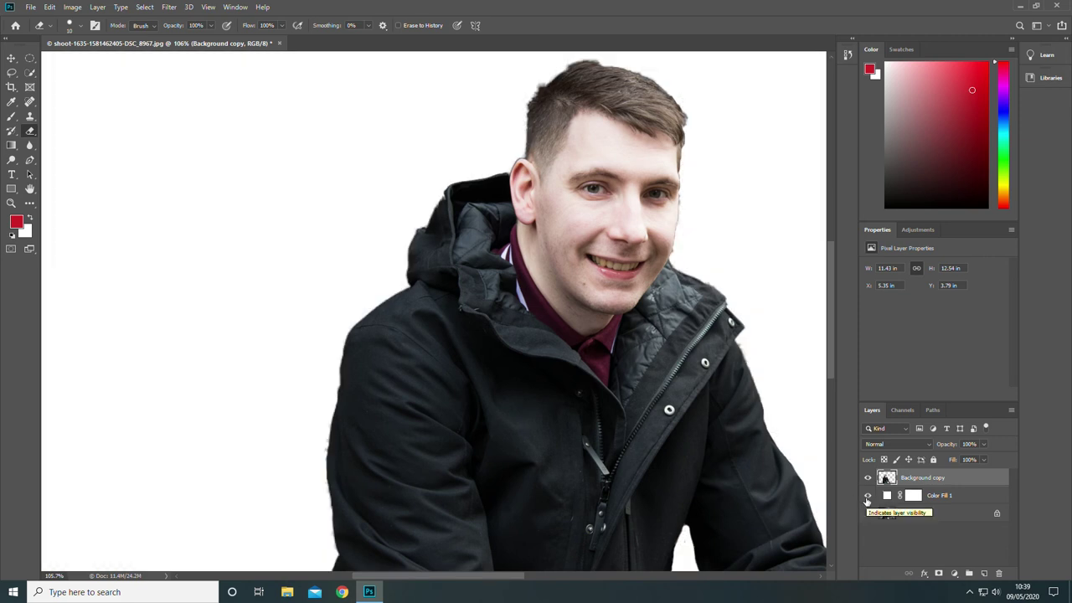
{"action": "left_click", "coordinate": [868, 495]}
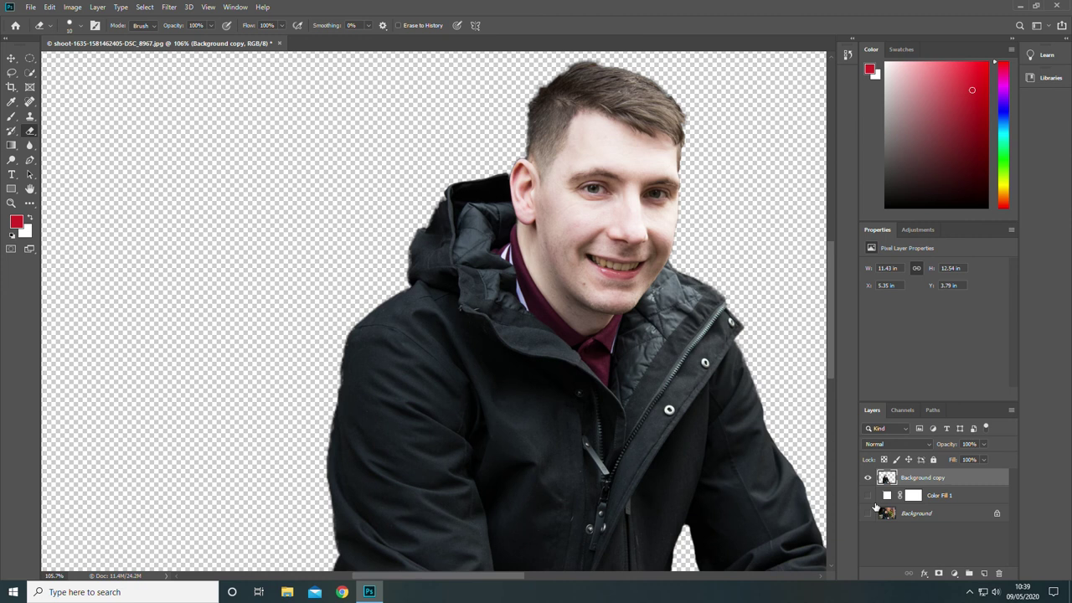
Re-show Color Fill 1, add a white Color Fill 2 and drag it above Background copy
{"action": "left_click", "coordinate": [869, 496]}
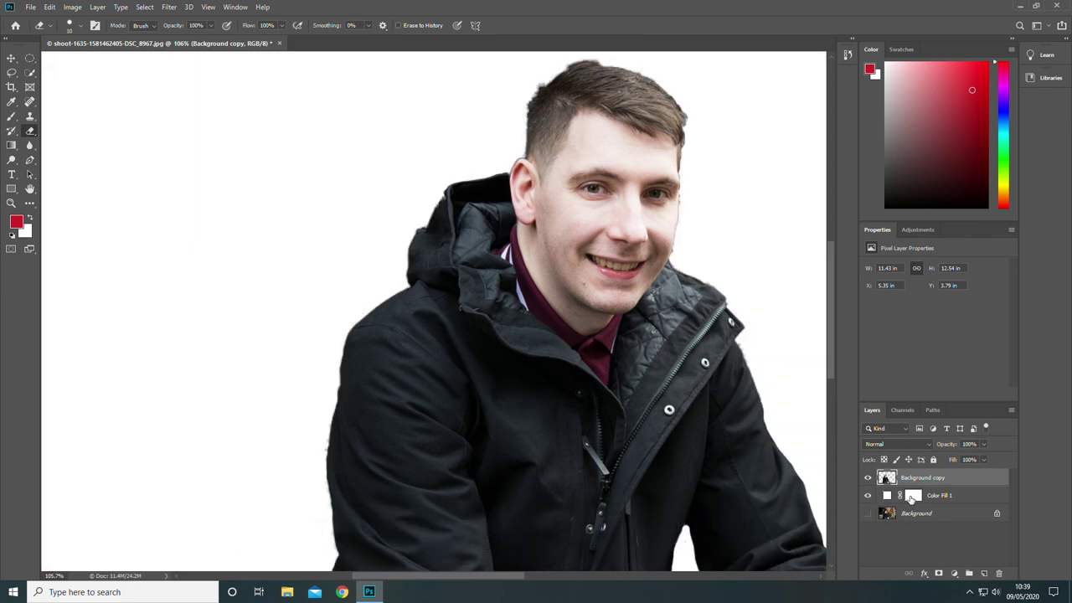
{"action": "left_click", "coordinate": [911, 499]}
{"action": "left_click", "coordinate": [955, 573]}
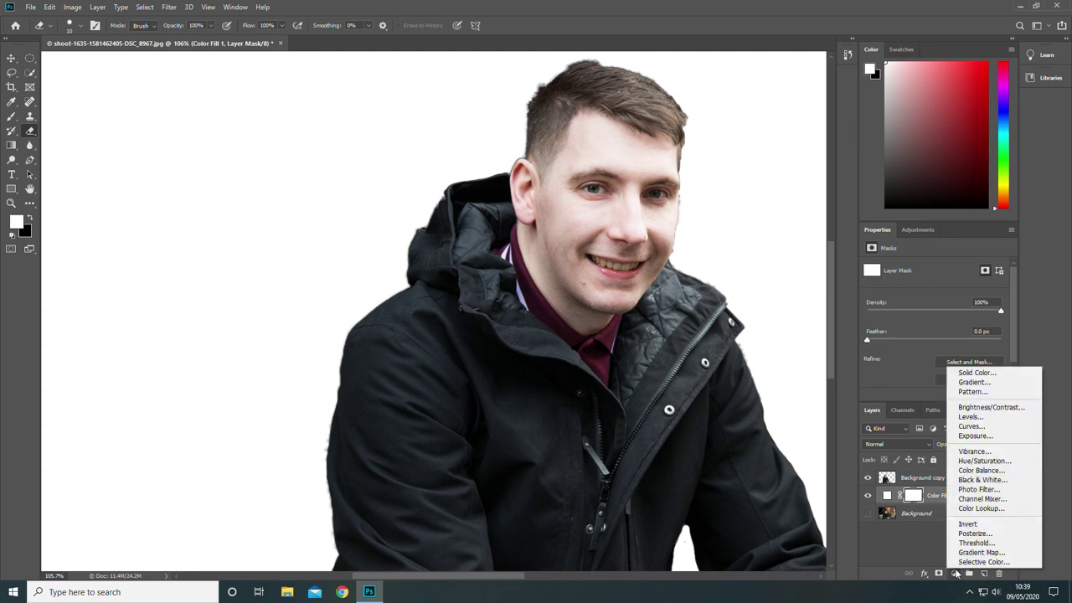
{"action": "left_click", "coordinate": [965, 374]}
{"action": "left_click", "coordinate": [586, 134]}
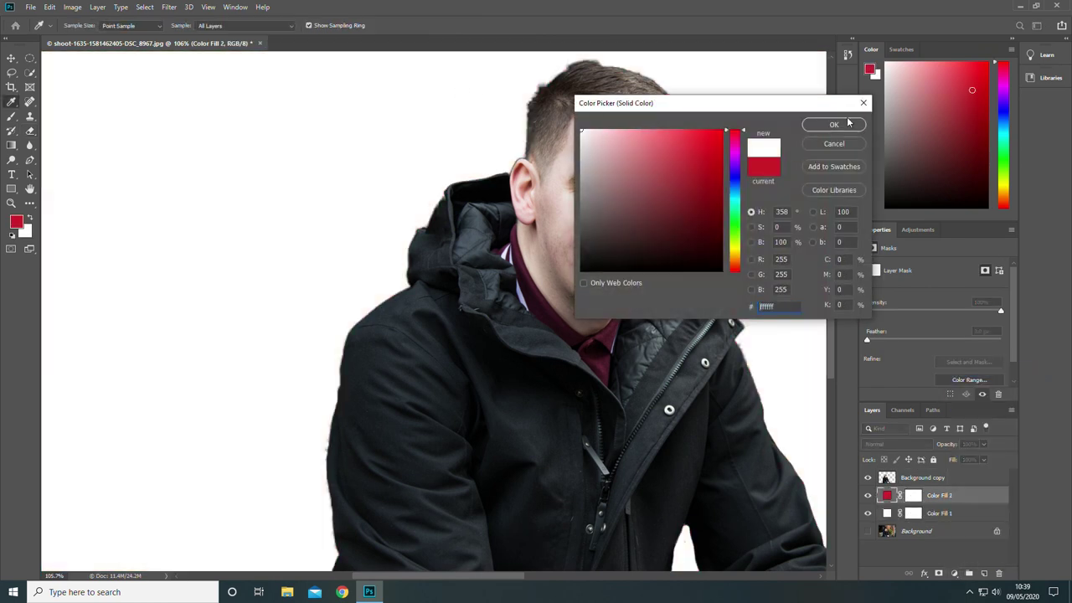
{"action": "left_click", "coordinate": [829, 125]}
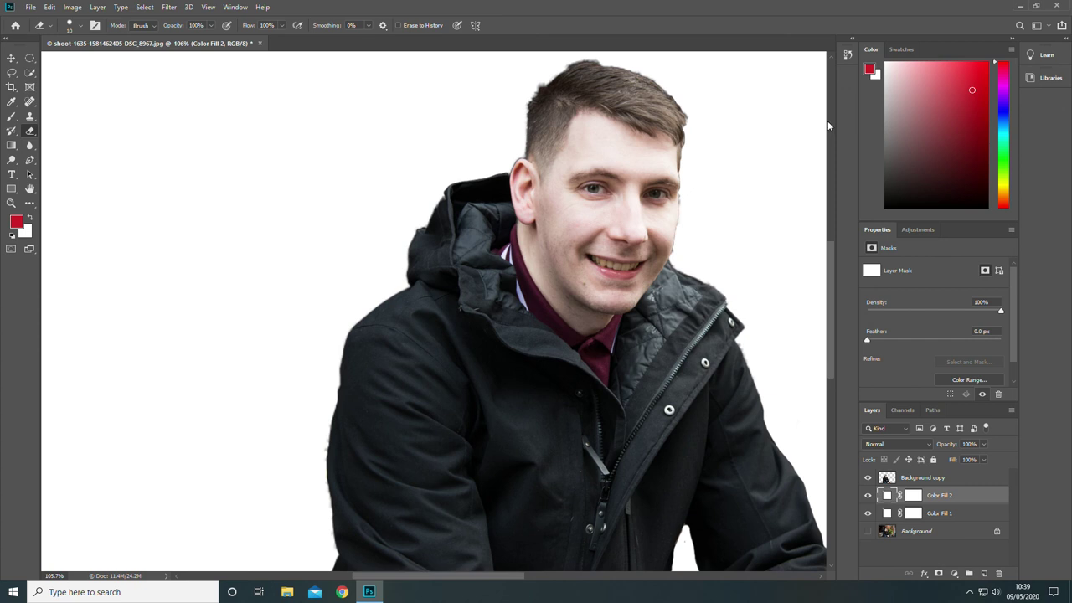
{"action": "left_click_drag", "start_coordinate": [941, 496], "coordinate": [942, 475]}
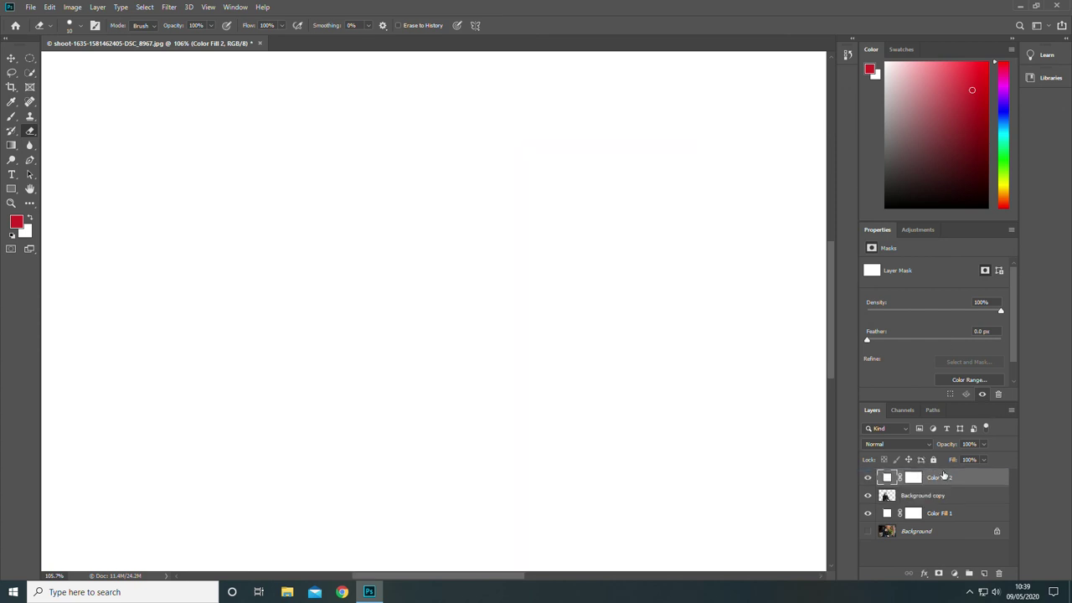